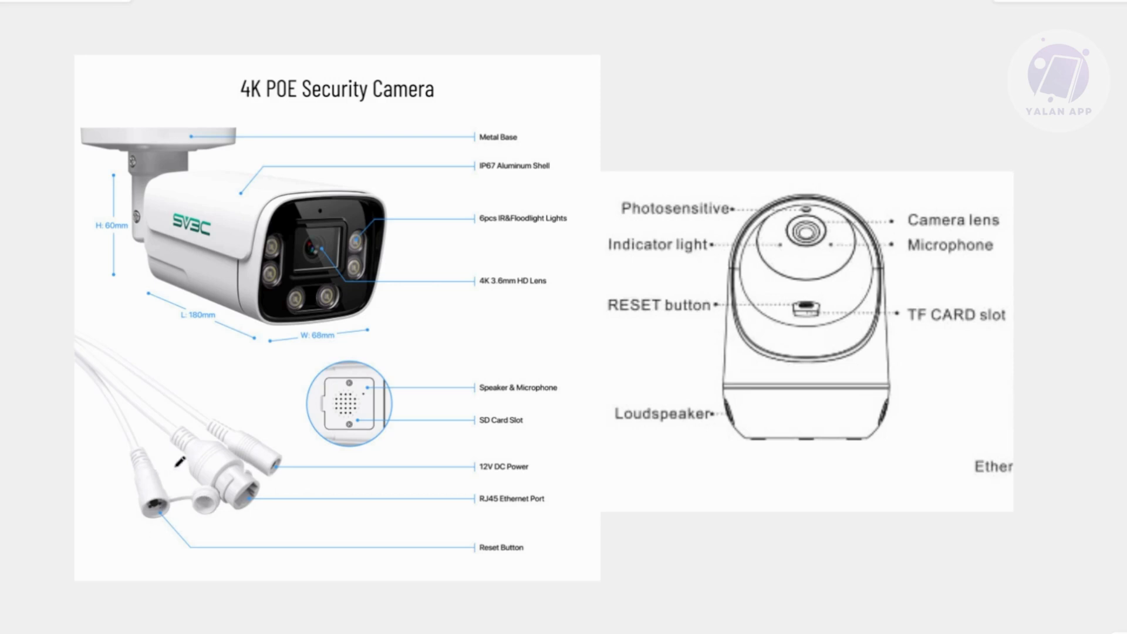
{"action": "mouse_move", "coordinate": [177, 463]}
{"action": "left_mouse_down"}
{"action": "mouse_move", "coordinate": [173, 475]}
{"action": "mouse_move", "coordinate": [176, 462]}
{"action": "left_mouse_up"}
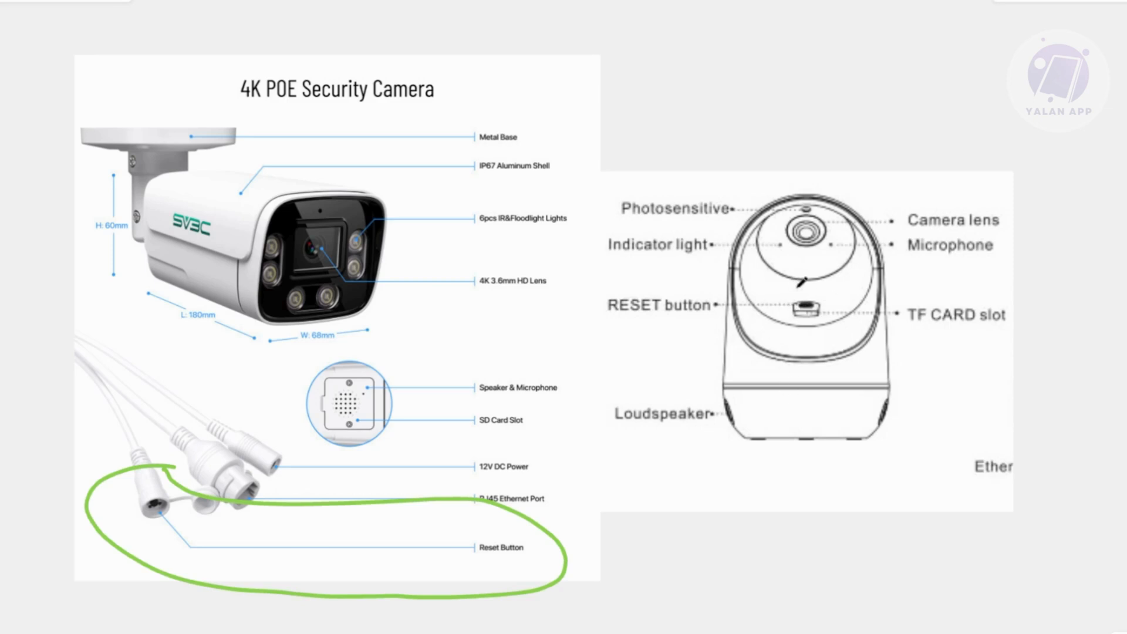
{"action": "left_click_drag", "start_coordinate": [852, 288], "coordinate": [836, 284]}
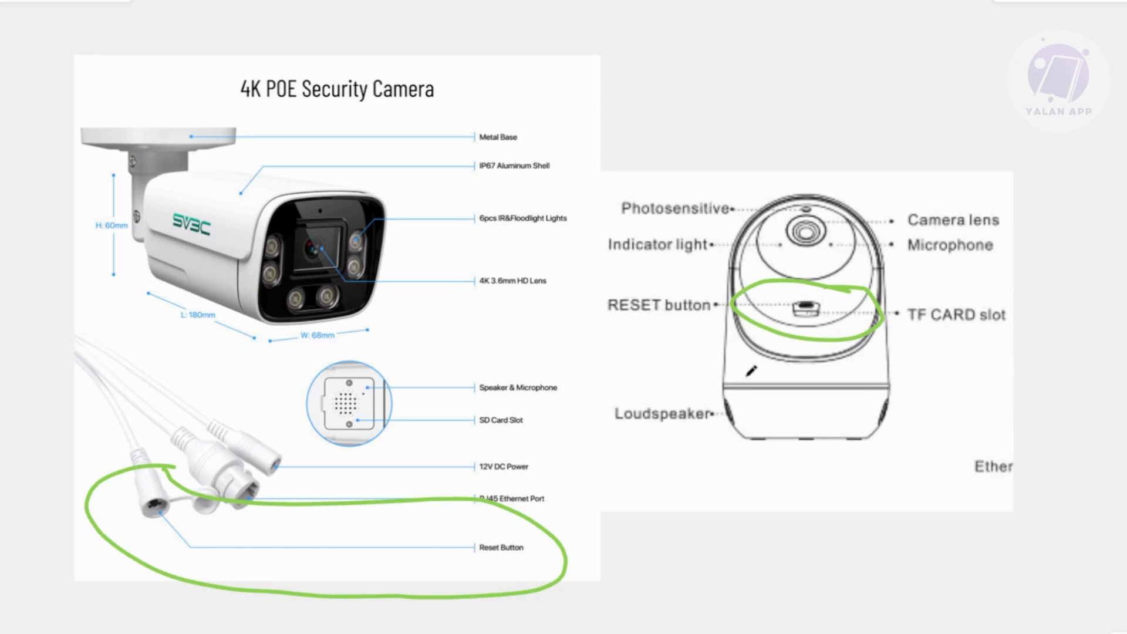
{"action": "key", "text": "e"}
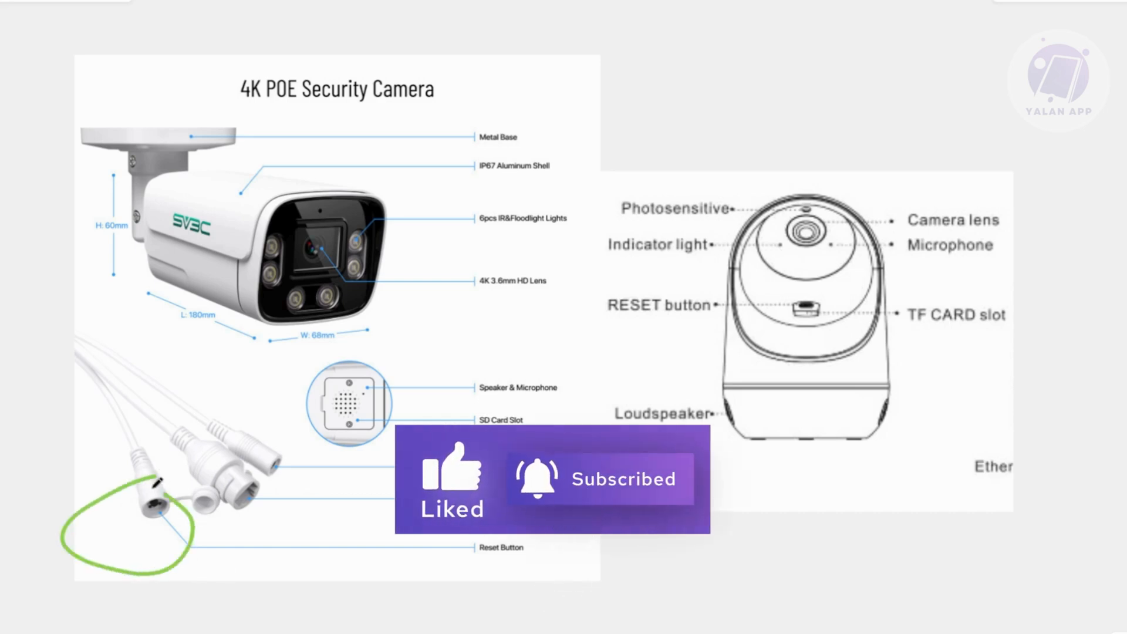
{"action": "left_click_drag", "start_coordinate": [828, 273], "coordinate": [791, 276]}
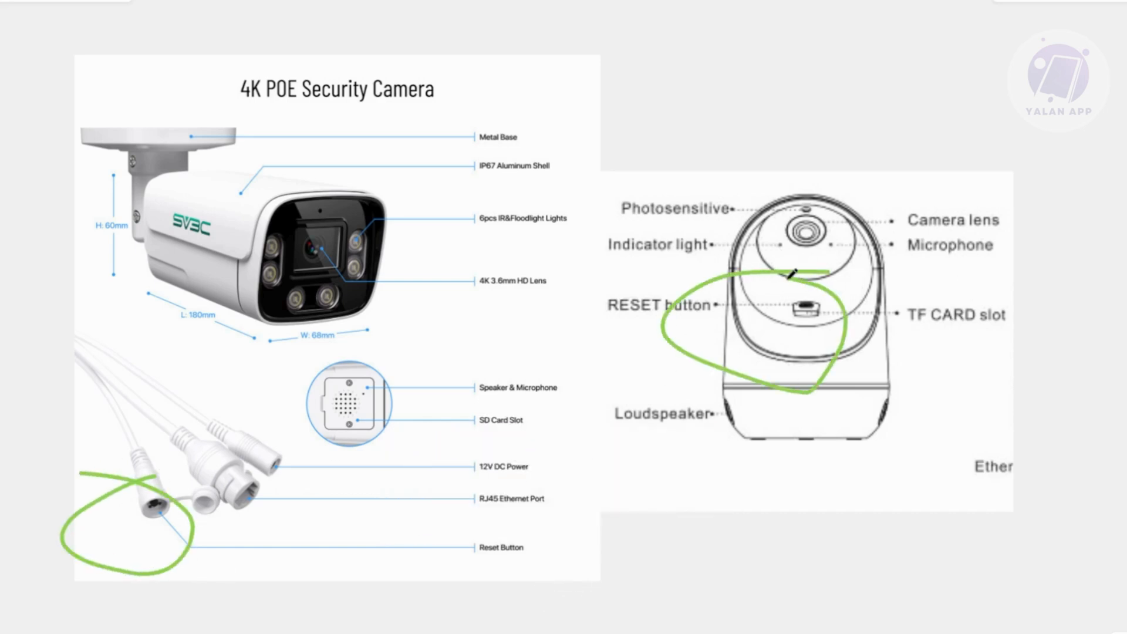